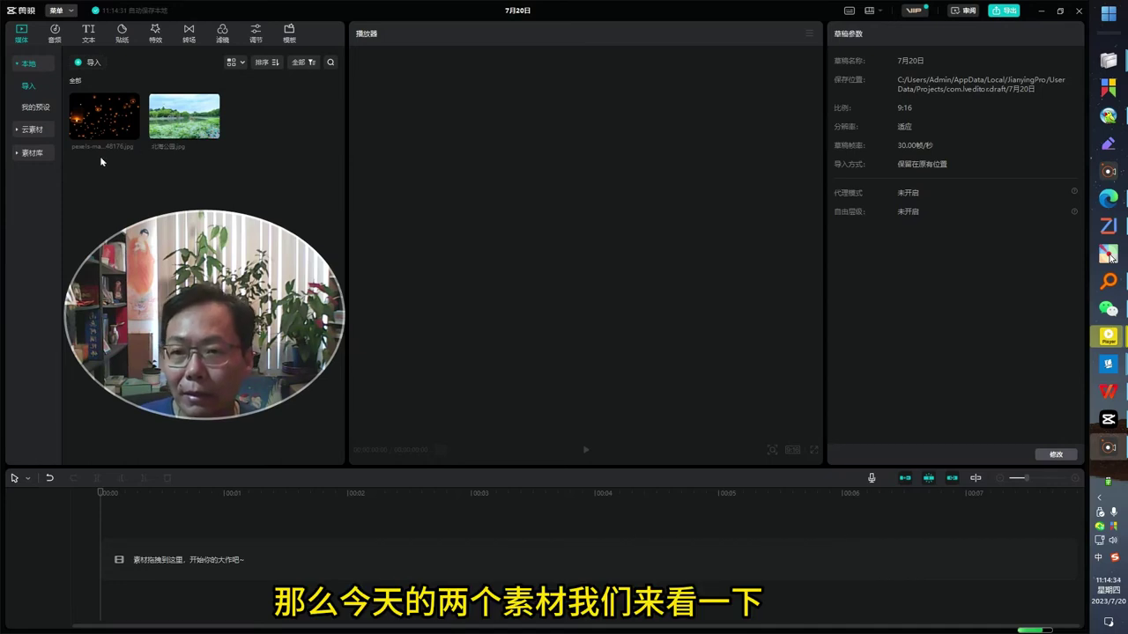
- Preview the two imported images, the Beihai Park photo and the sky lantern picture
left_click(177, 120)
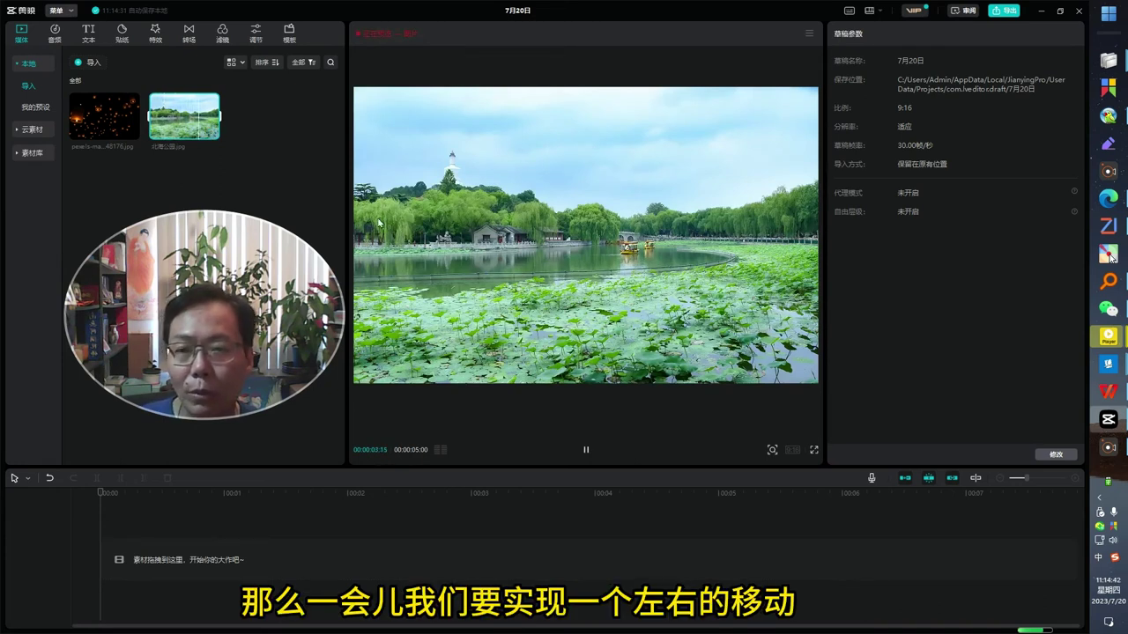
left_click(132, 132)
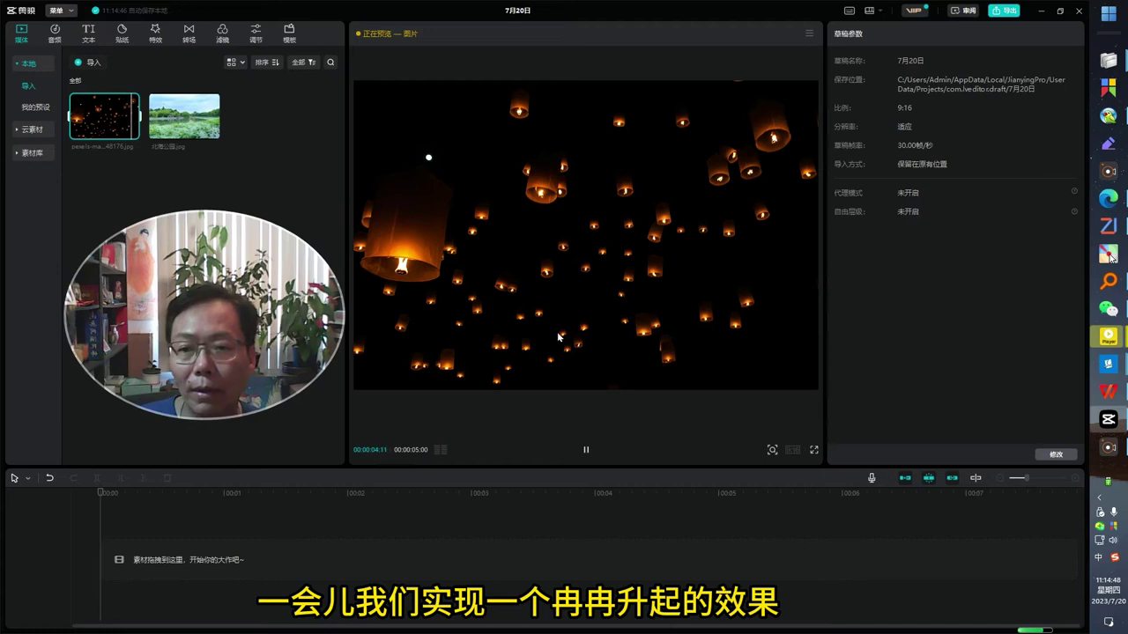
left_click(197, 145)
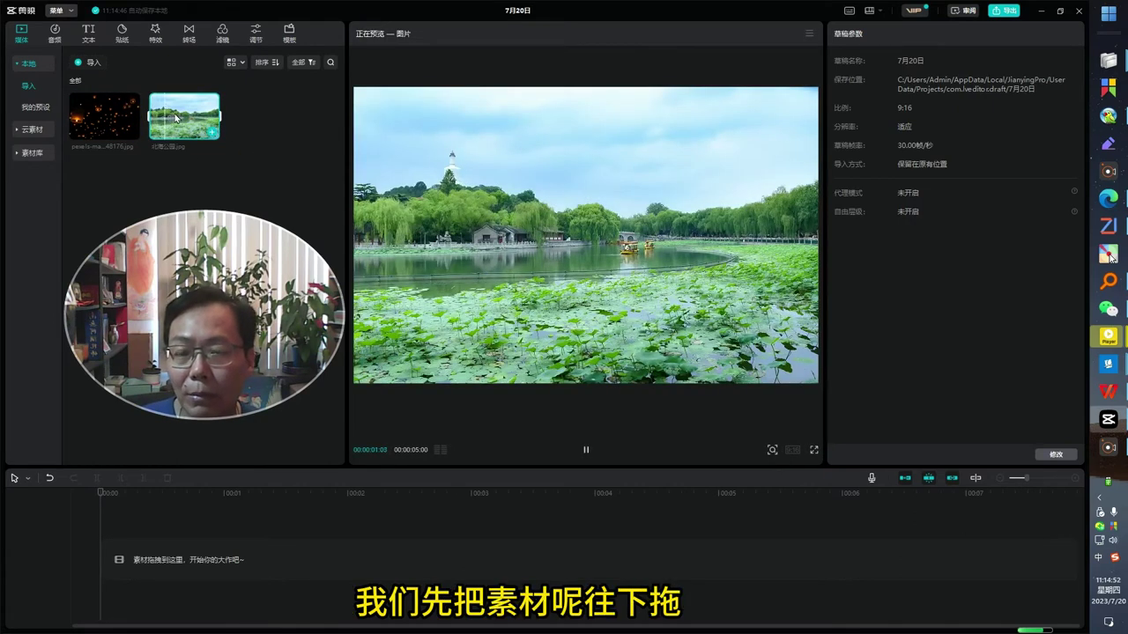
- Place the park photo on the timeline and scale it to 287% so it fills the 9:16 frame
left_click_drag(176, 118, 98, 564)
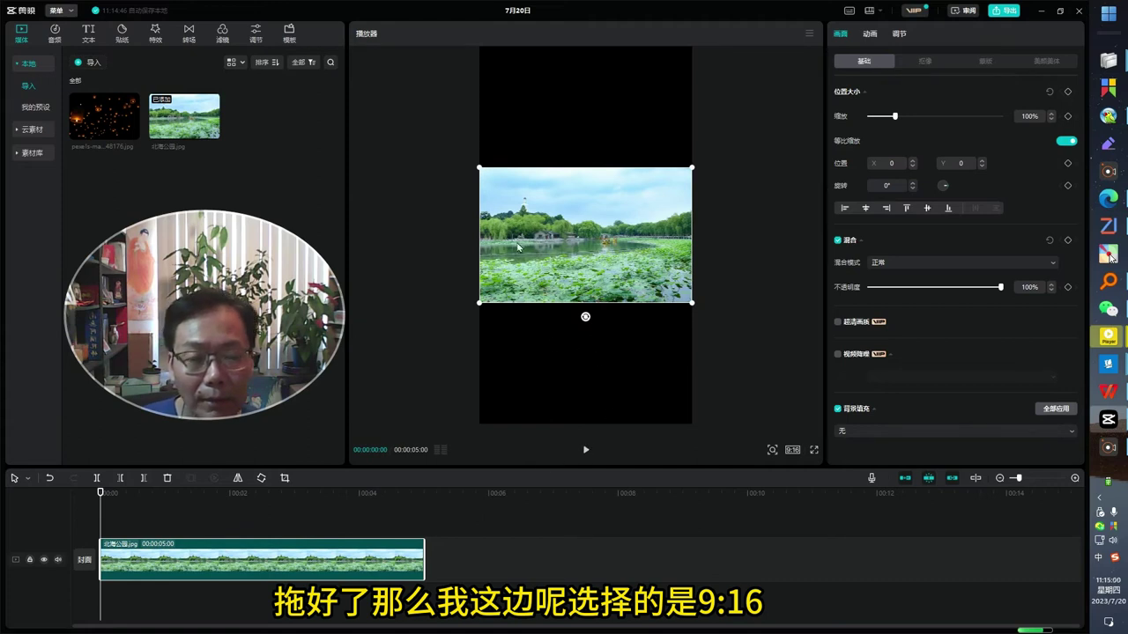
left_click(791, 450)
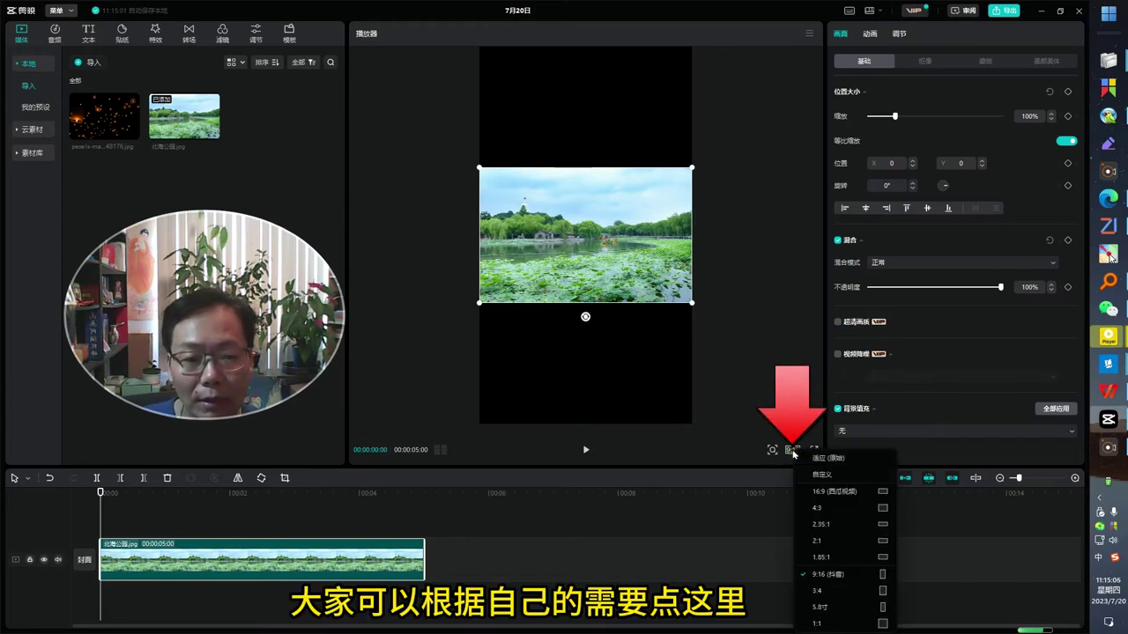
left_click(766, 333)
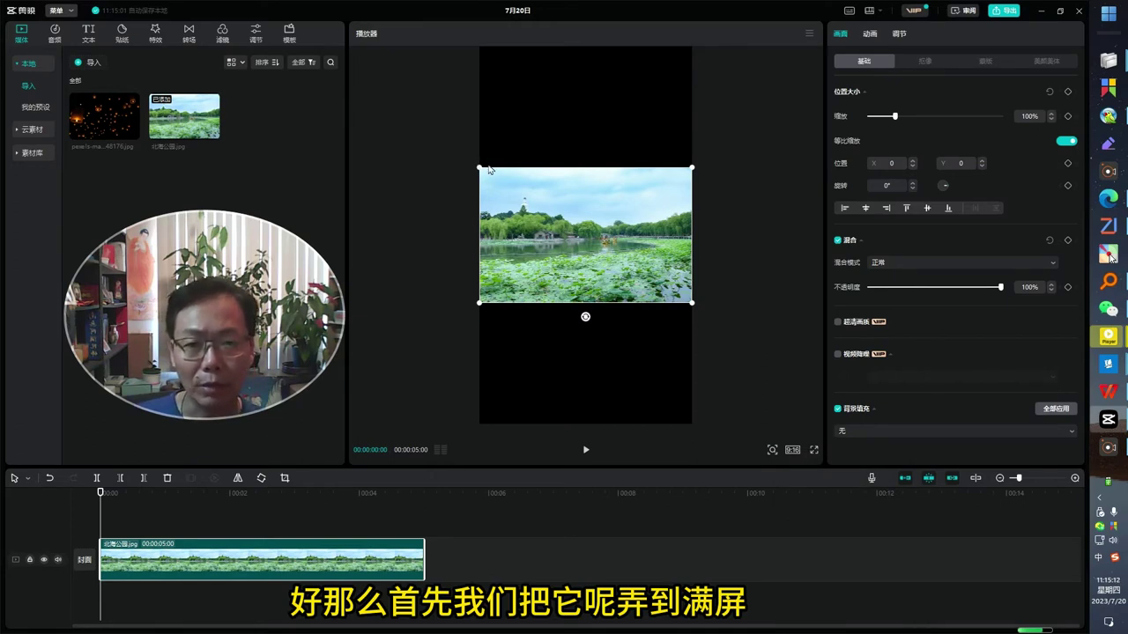
left_click_drag(480, 166, 125, 108)
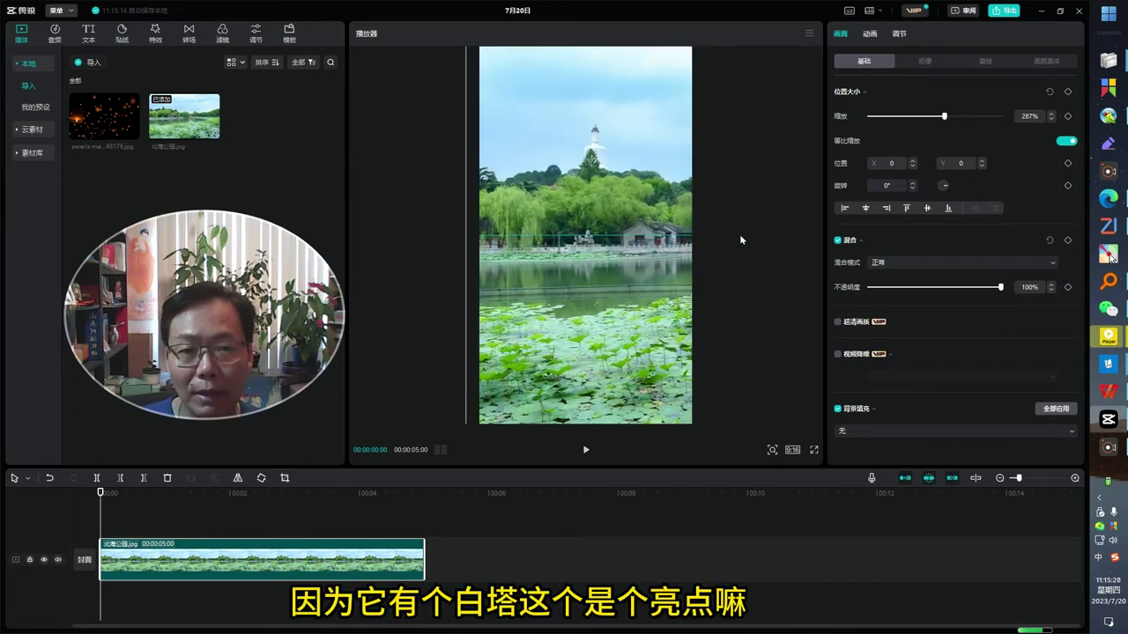
- Move the park photo to X -2016, Y 0 and add a position keyframe at the clip's start
left_click_drag(751, 235, 751, 235)
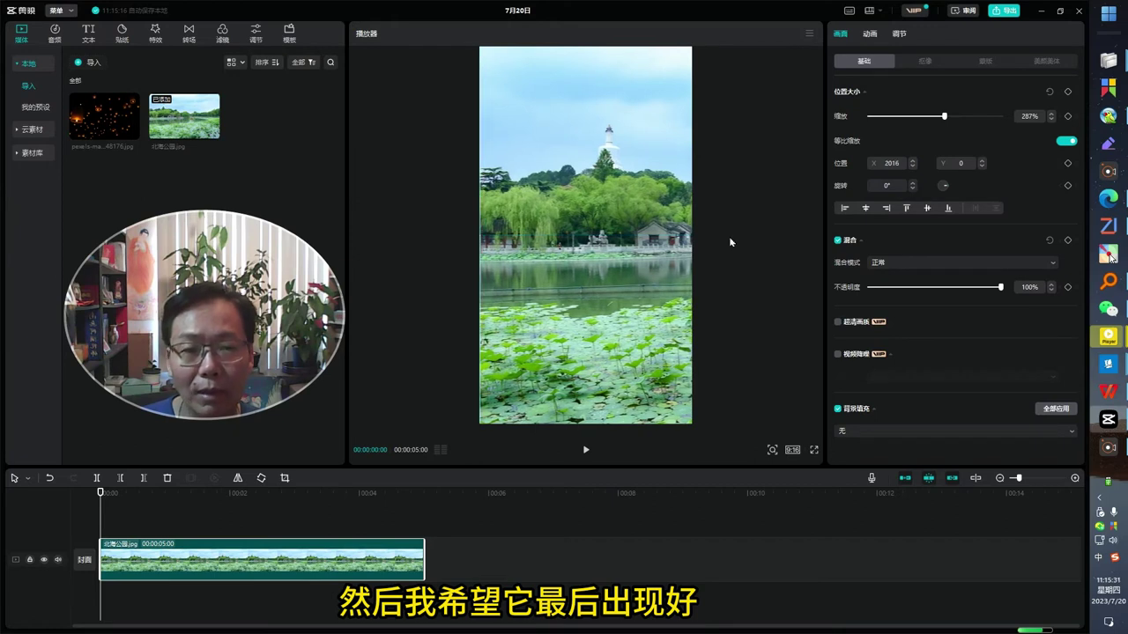
left_click(101, 490)
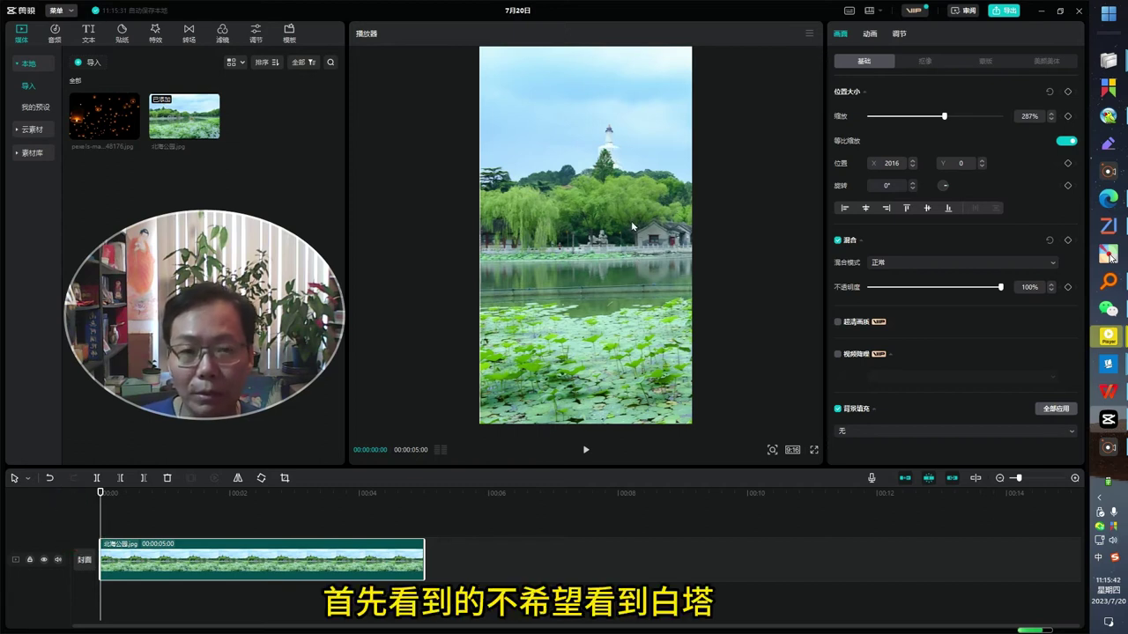
left_click_drag(636, 228, 480, 230)
left_click_drag(628, 246, 463, 247)
left_click_drag(619, 227, 662, 227)
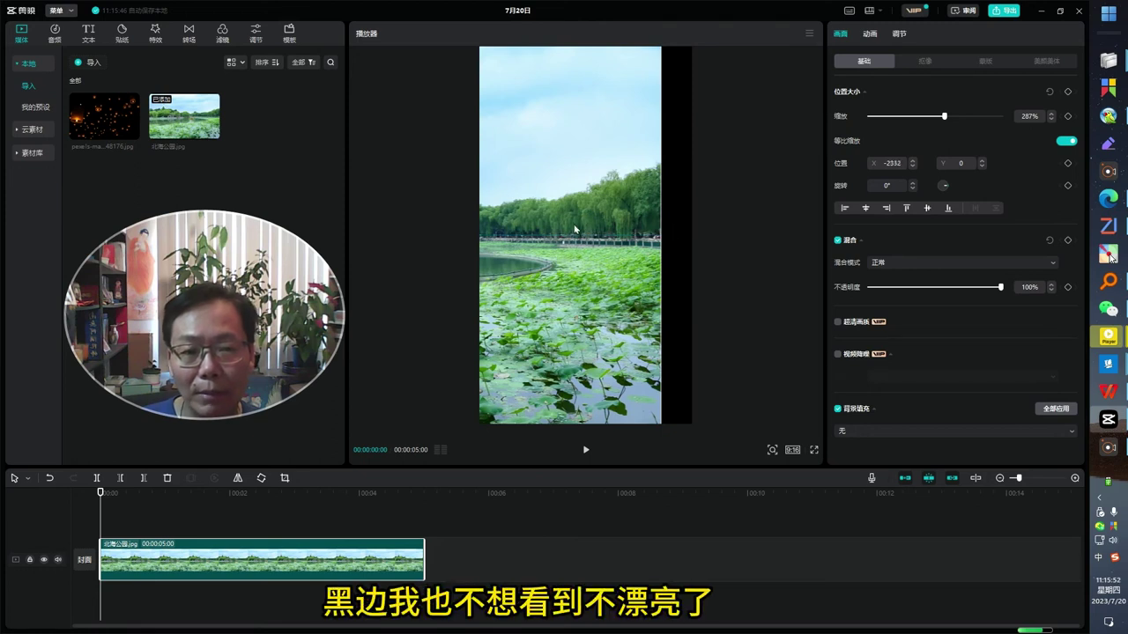
left_click_drag(590, 229, 622, 233)
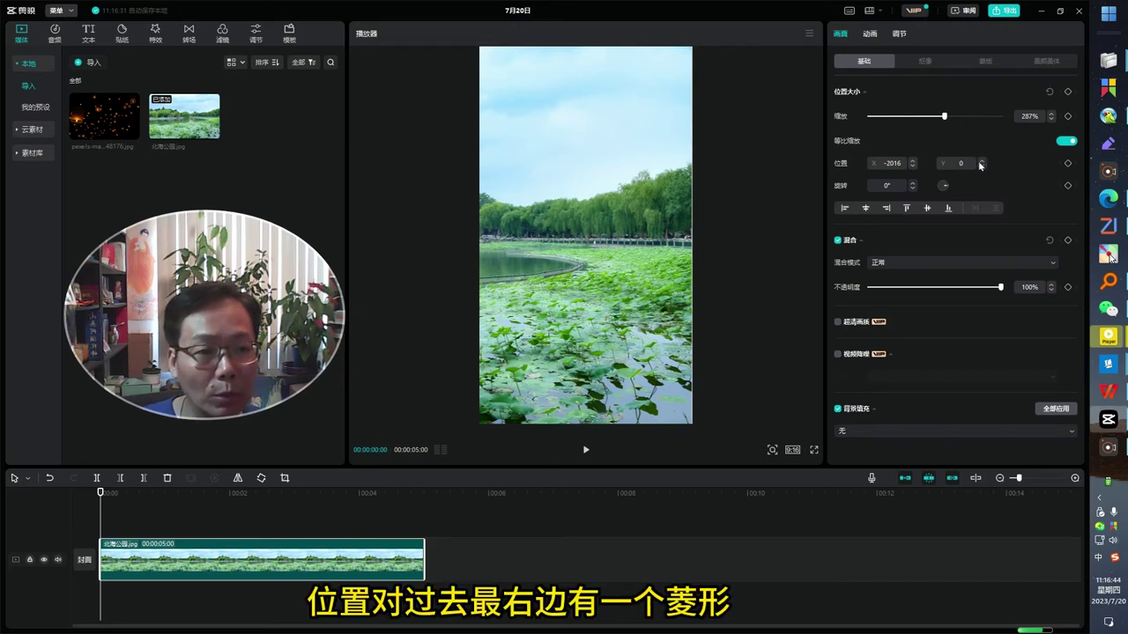
left_click(1068, 166)
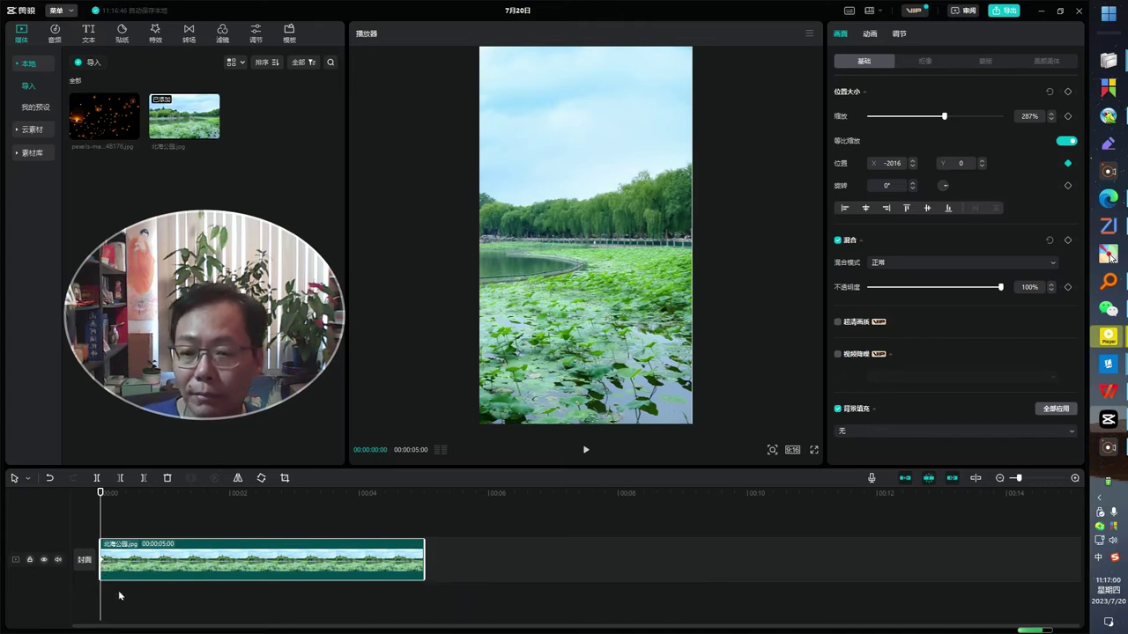
- Extend the park photo clip on the timeline to 10 seconds
scroll(135, 583, "up", 1, "ctrl")
scroll(134, 582, "up", 1)
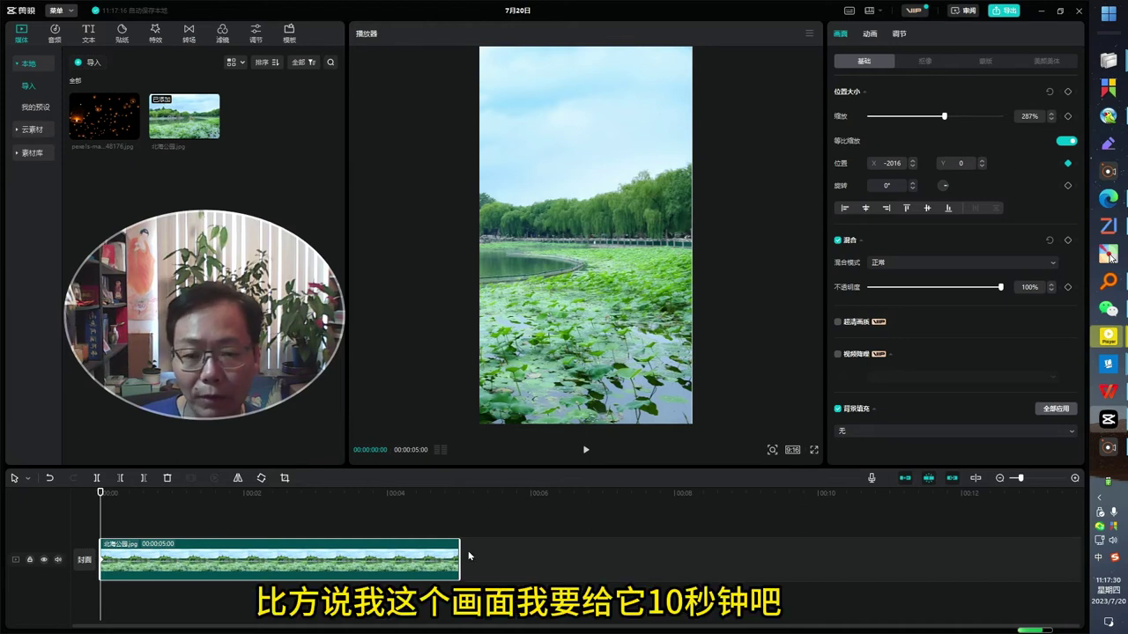
left_click_drag(456, 555, 813, 569)
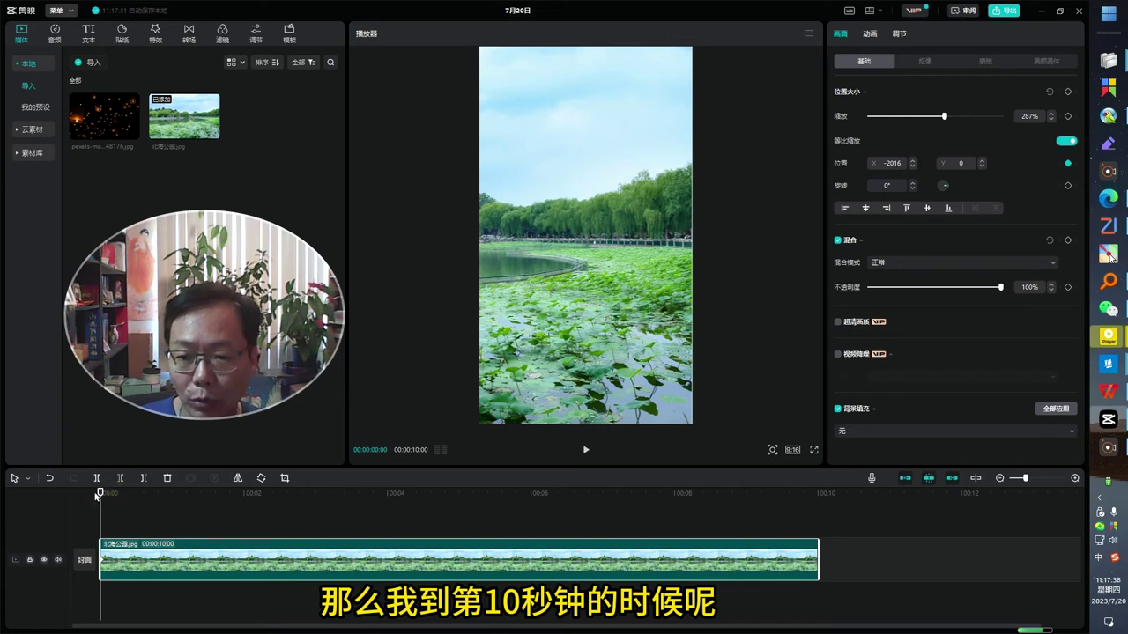
- At the 10-second mark, reposition the park photo to X 2016, Y 0 to reveal the white pagoda, and play the pan
left_click_drag(100, 493, 827, 541)
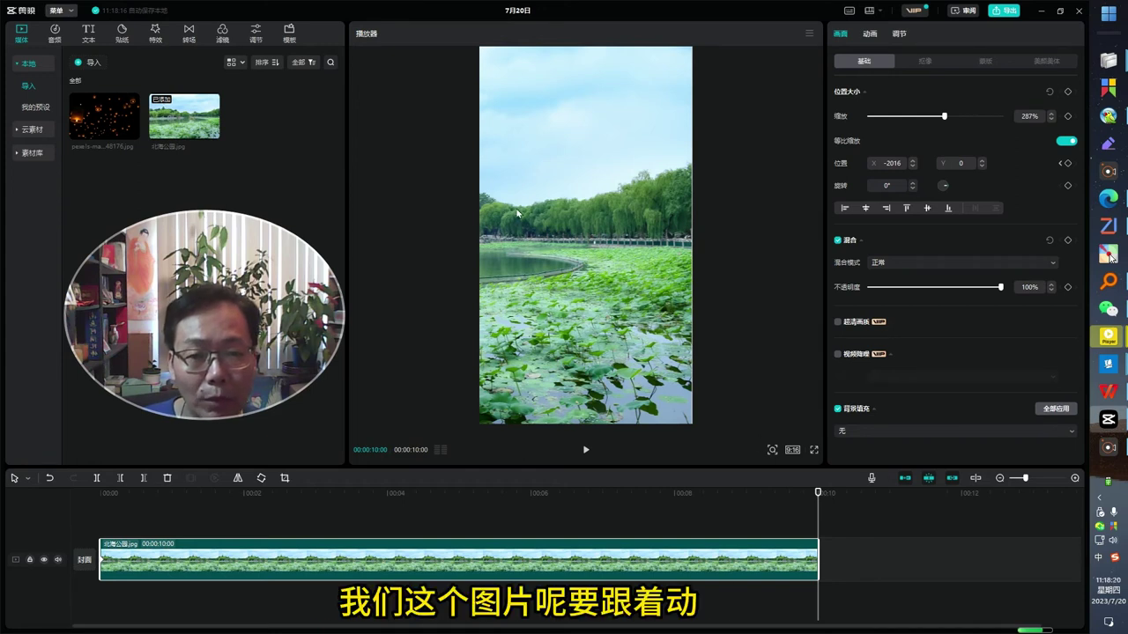
left_click_drag(509, 217, 777, 230)
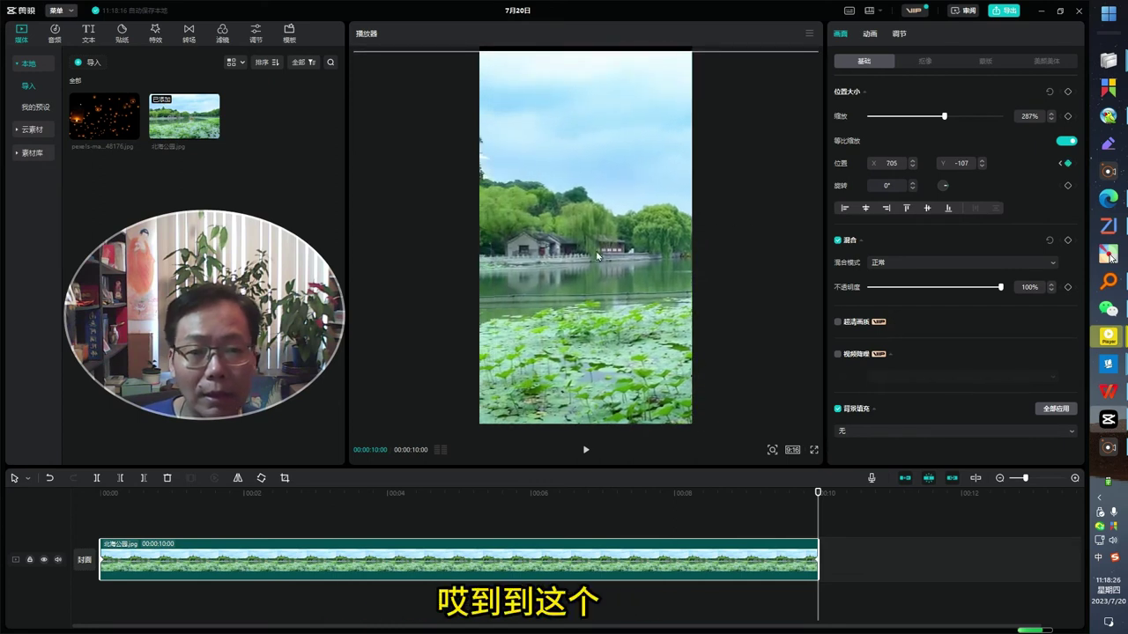
left_click_drag(596, 257, 704, 258)
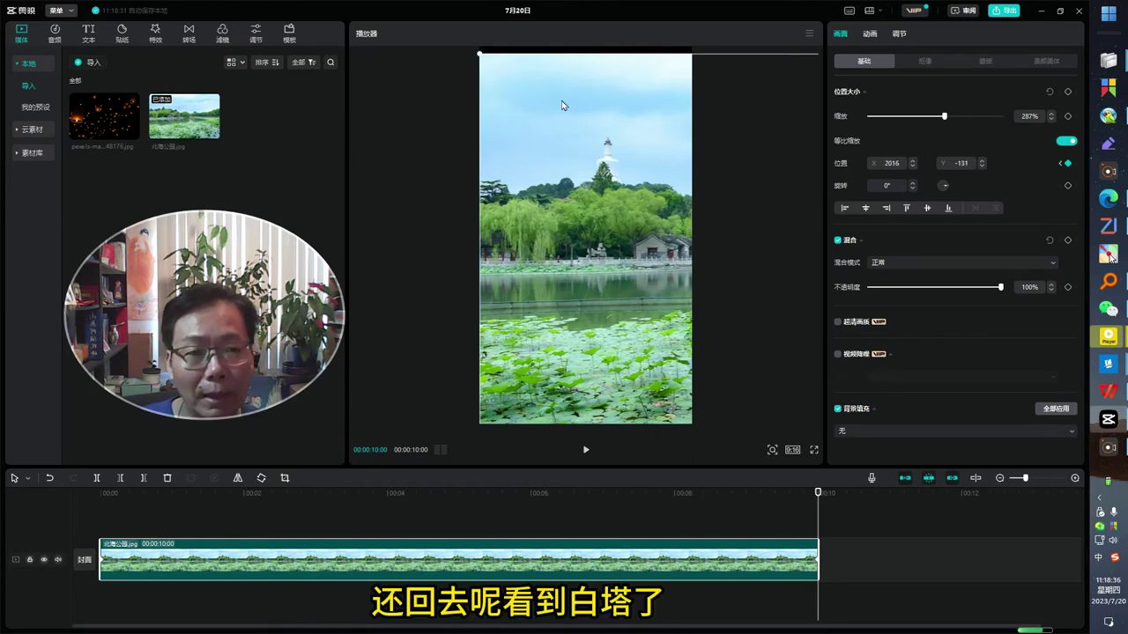
left_click(964, 164)
left_click_drag(969, 163, 941, 165)
type("0")
left_click(983, 140)
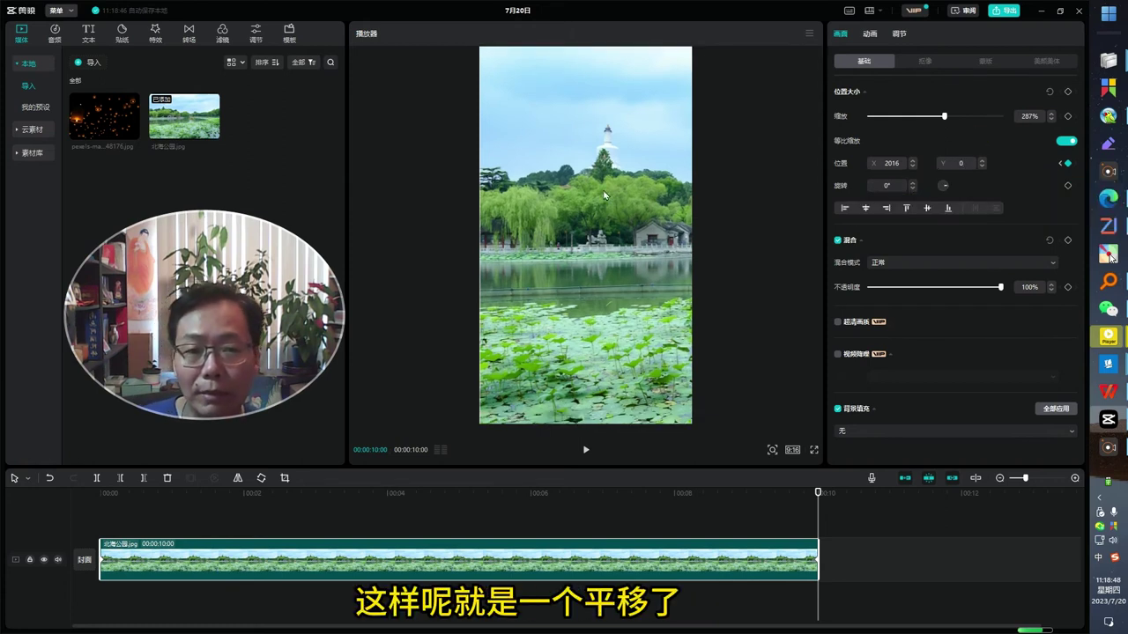
left_click(586, 452)
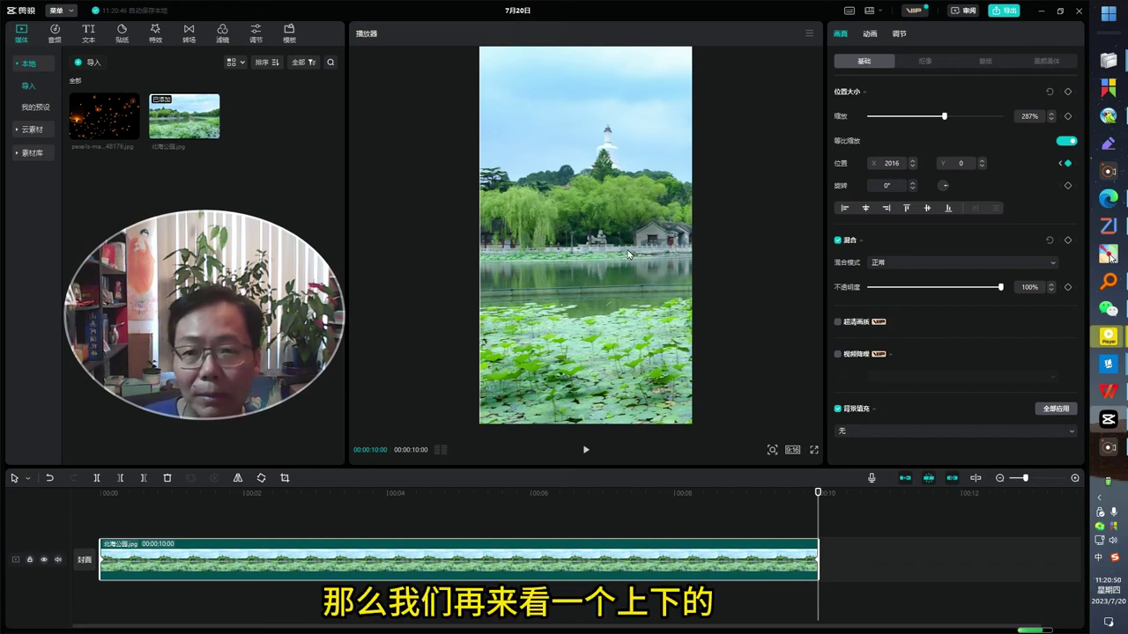
- Replace the park photo clip on the timeline with the sky lantern picture and extend it to 10 seconds
left_click(330, 566)
key("Delete")
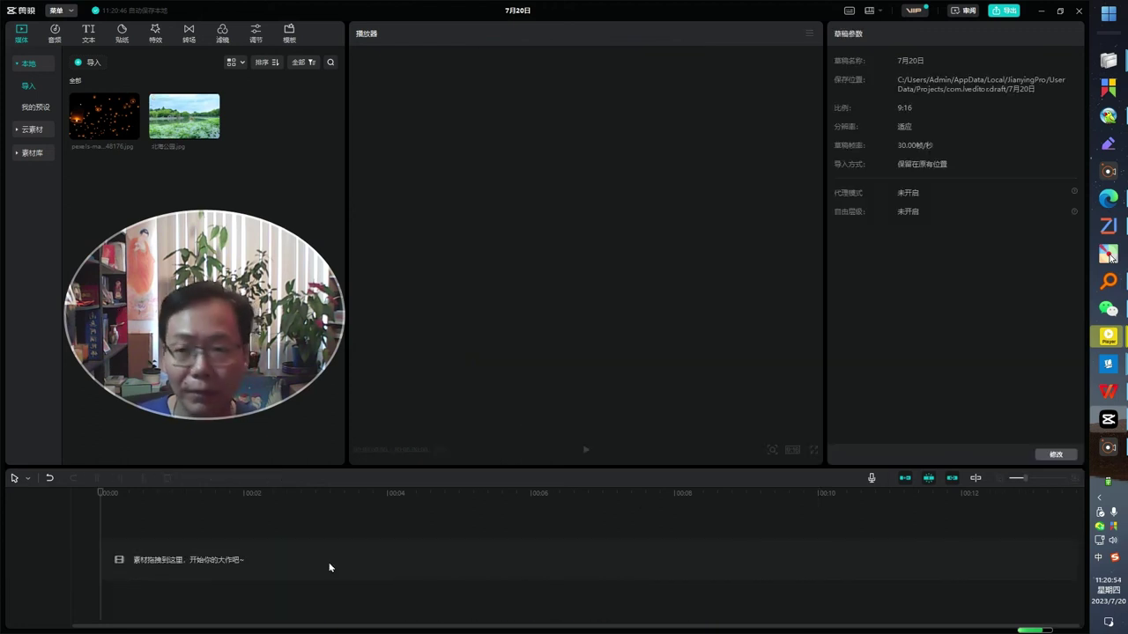
left_click_drag(101, 123, 118, 553)
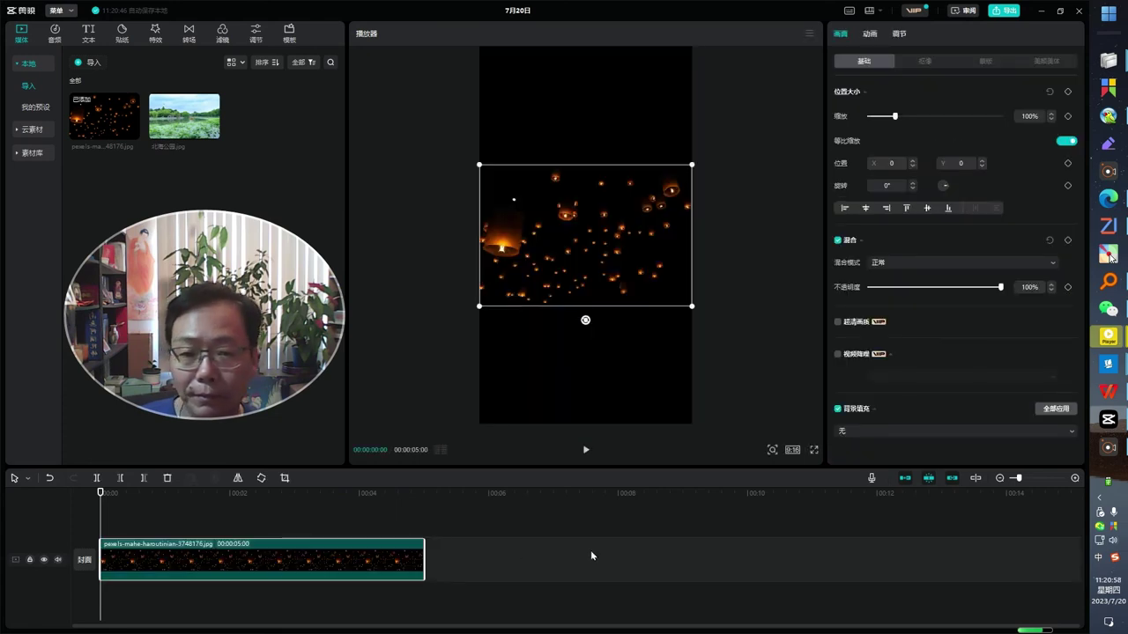
left_click_drag(425, 555, 744, 557)
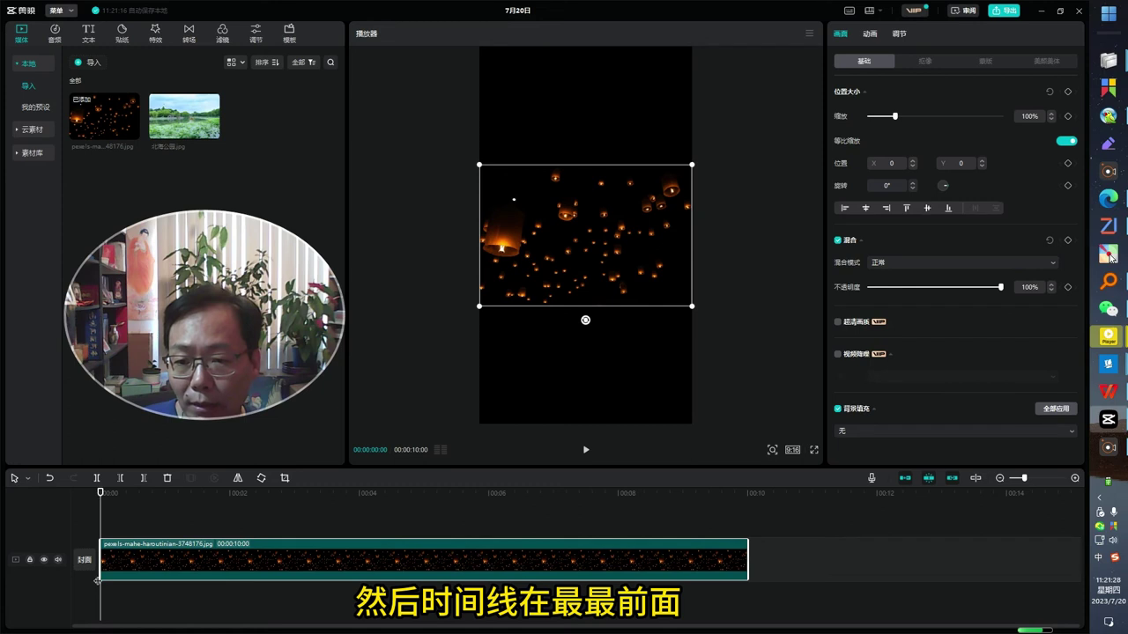
- Keyframe the lantern picture's position from Y -2105 at the start to Y 1654 at 10 seconds, and play the rising motion
left_click_drag(555, 228, 554, 433)
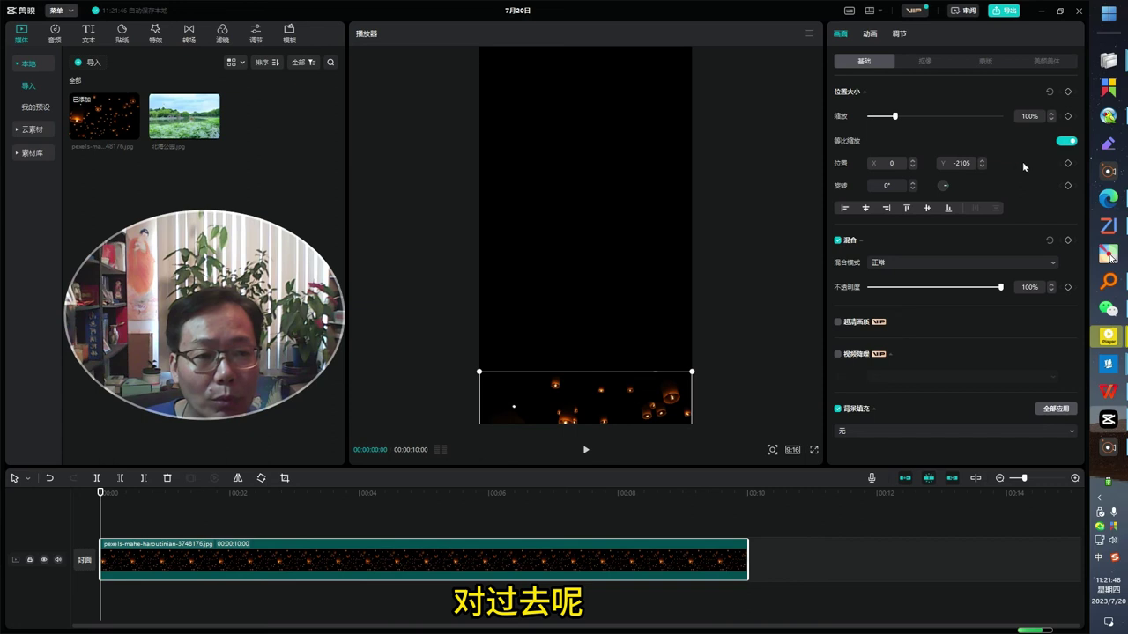
left_click(1067, 165)
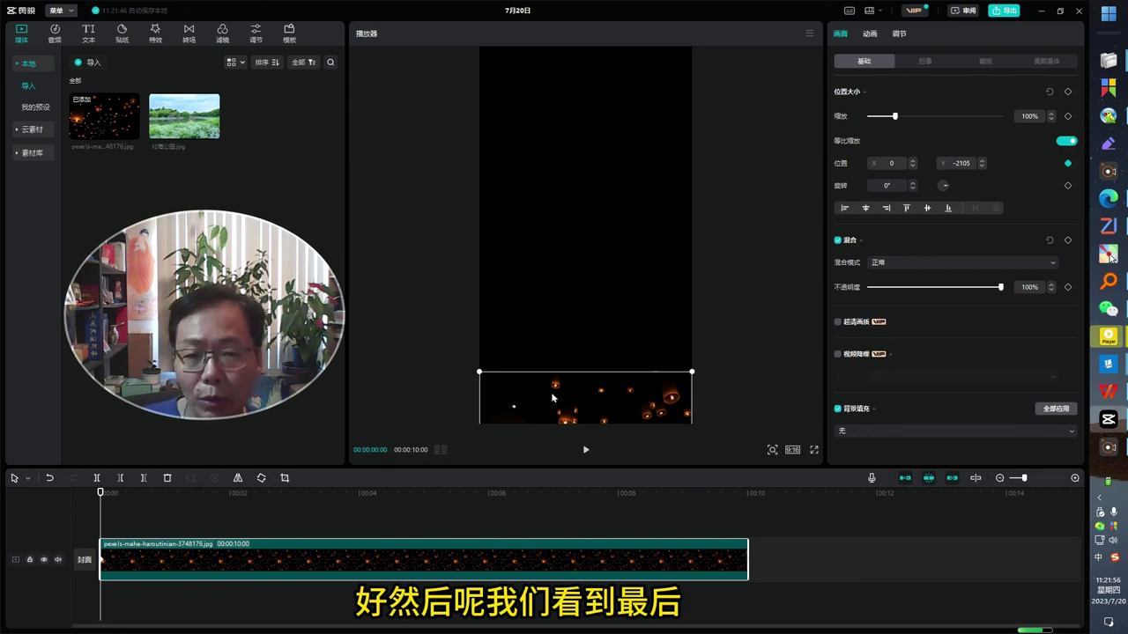
left_click_drag(99, 494, 745, 551)
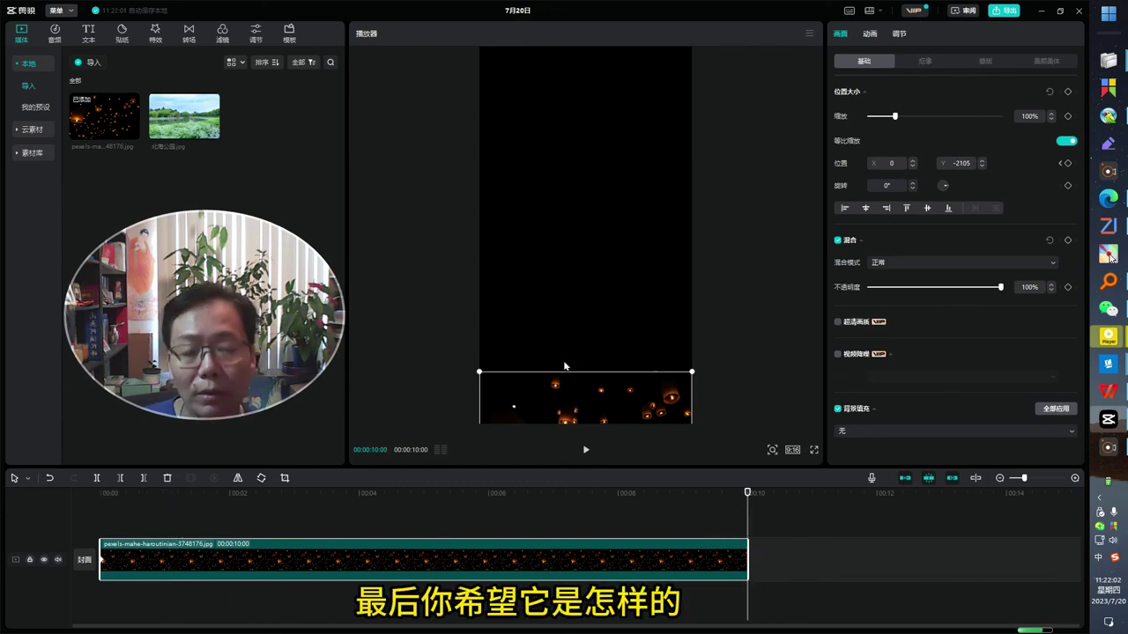
left_click_drag(578, 407, 579, 34)
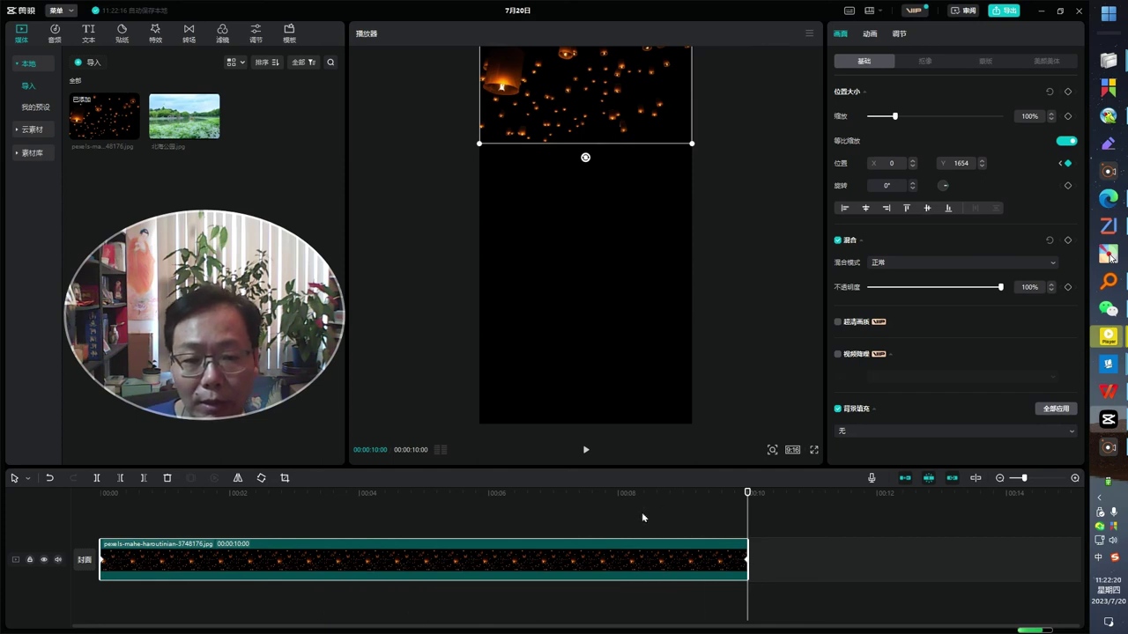
left_click(585, 450)
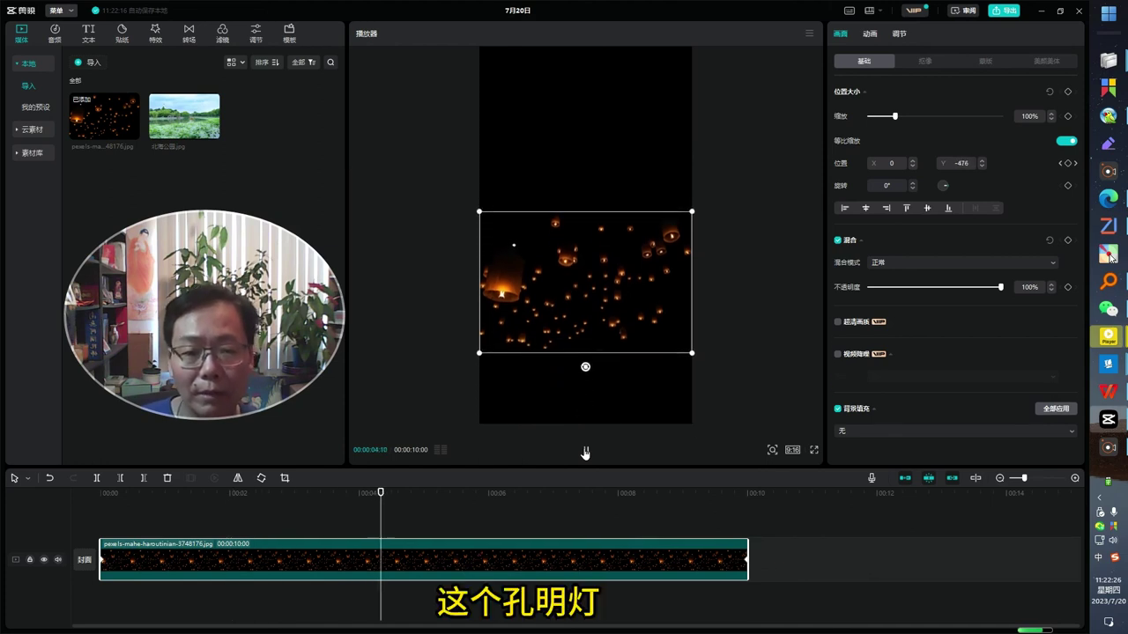
left_click(753, 313)
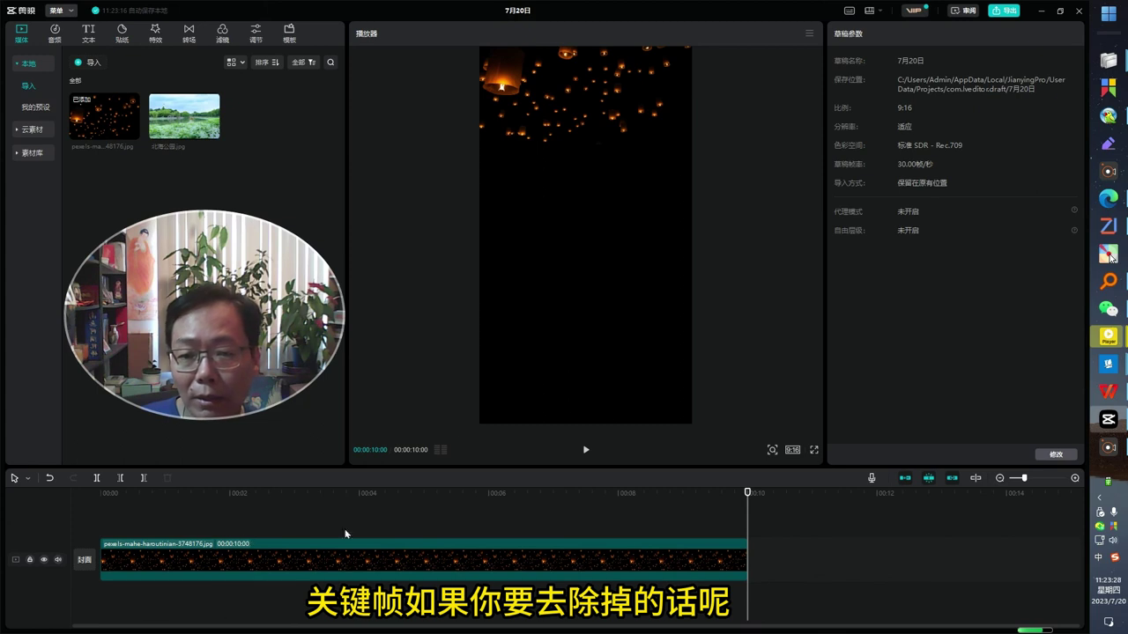
- Return the playhead to the first keyframe at the start and select the lantern clip
left_click_drag(747, 494, 102, 544)
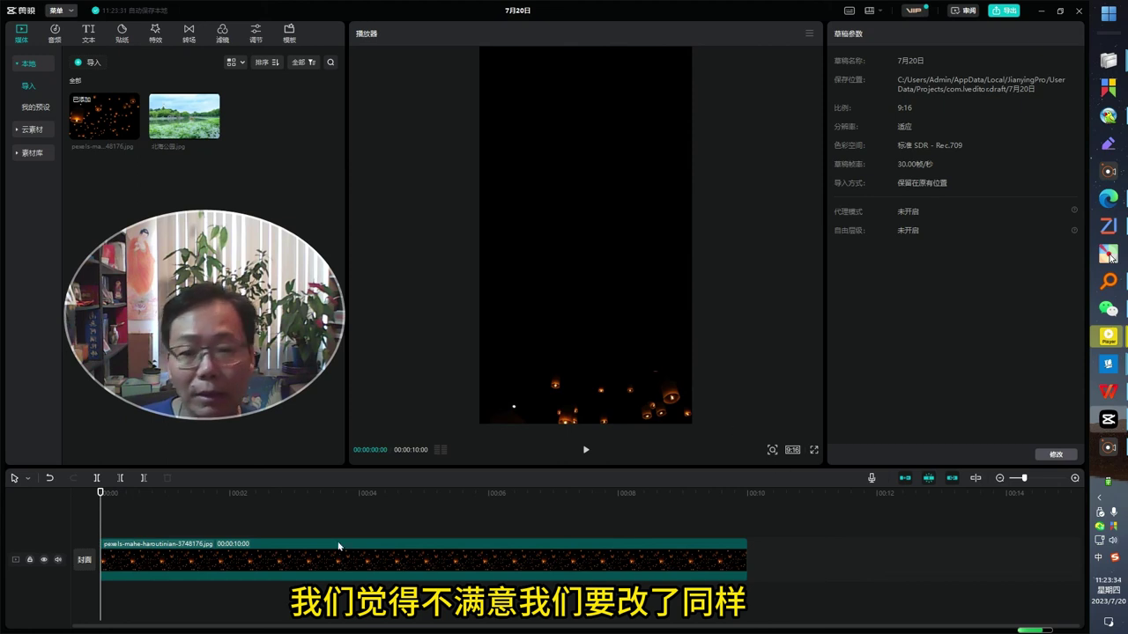
left_click(190, 555)
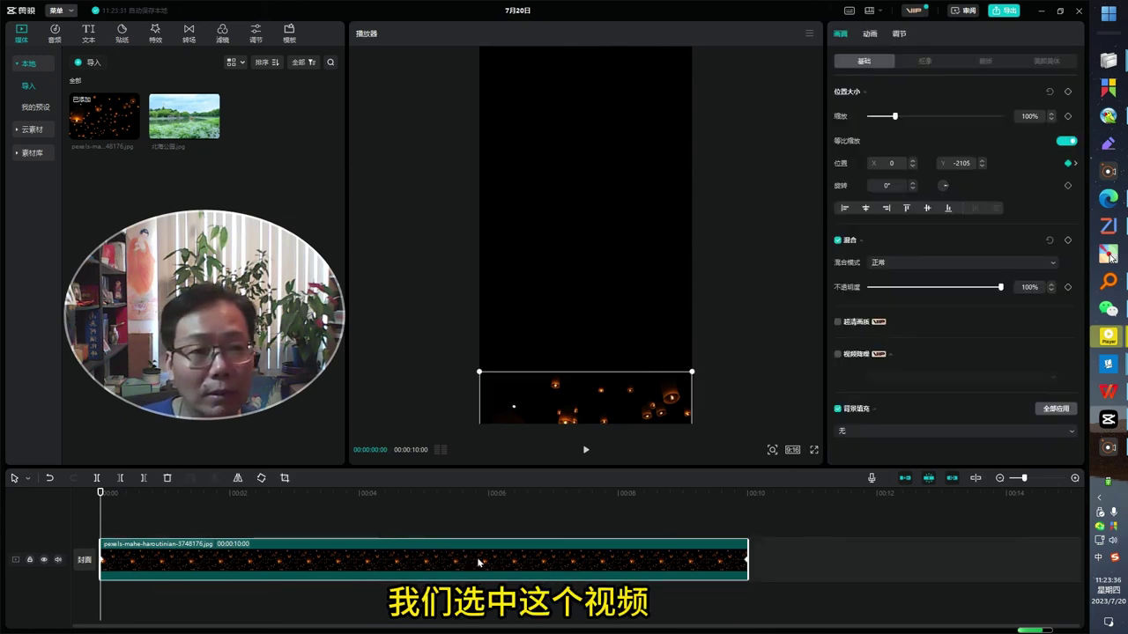